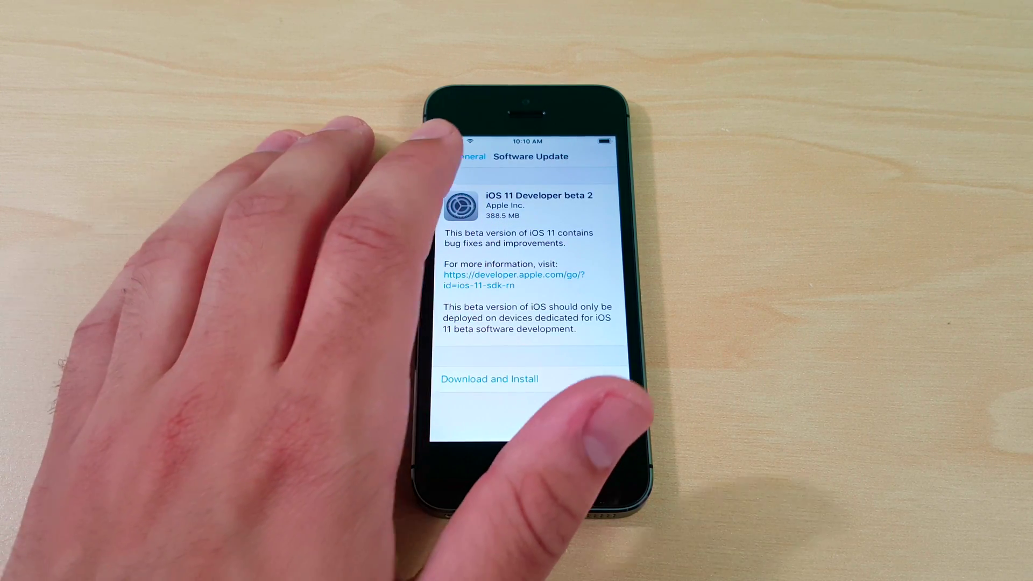
# - Check the current iOS version in General > About
pyautogui.click(459, 156)
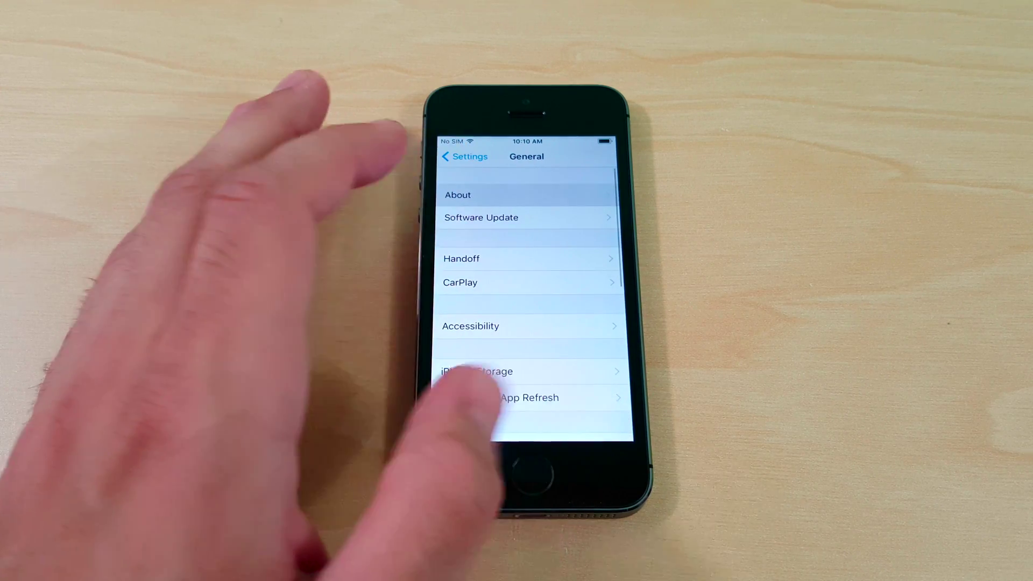
pyautogui.click(485, 195)
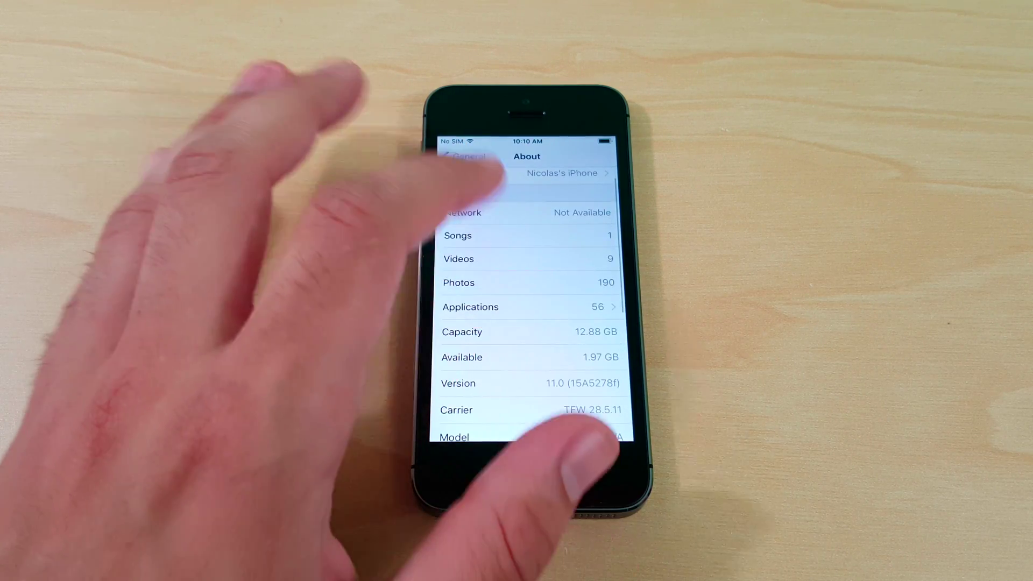
pyautogui.click(458, 155)
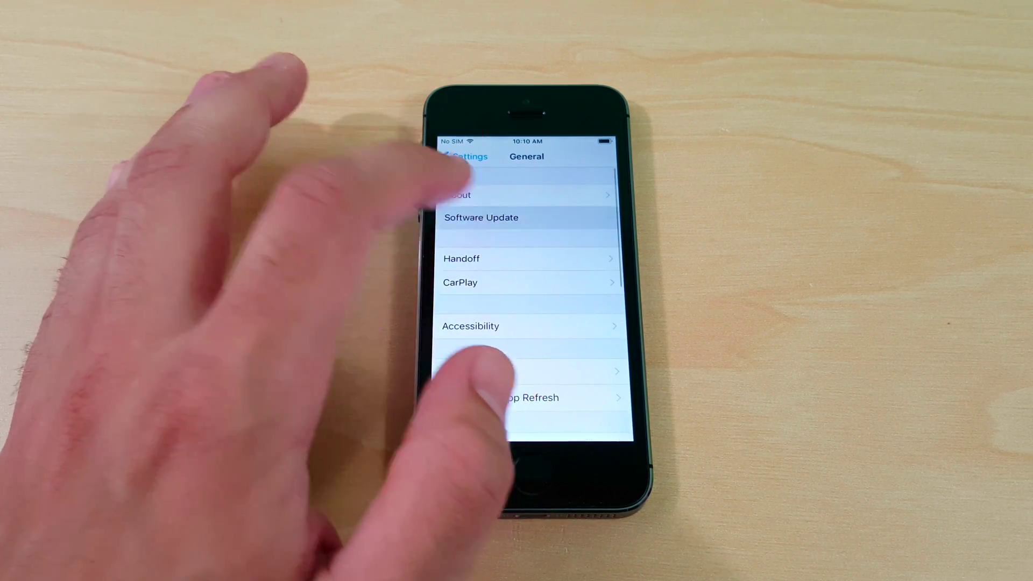
# - Download and install iOS 11 Developer beta 2 from Software Update, approving with the passcode
pyautogui.click(501, 218)
pyautogui.click(485, 379)
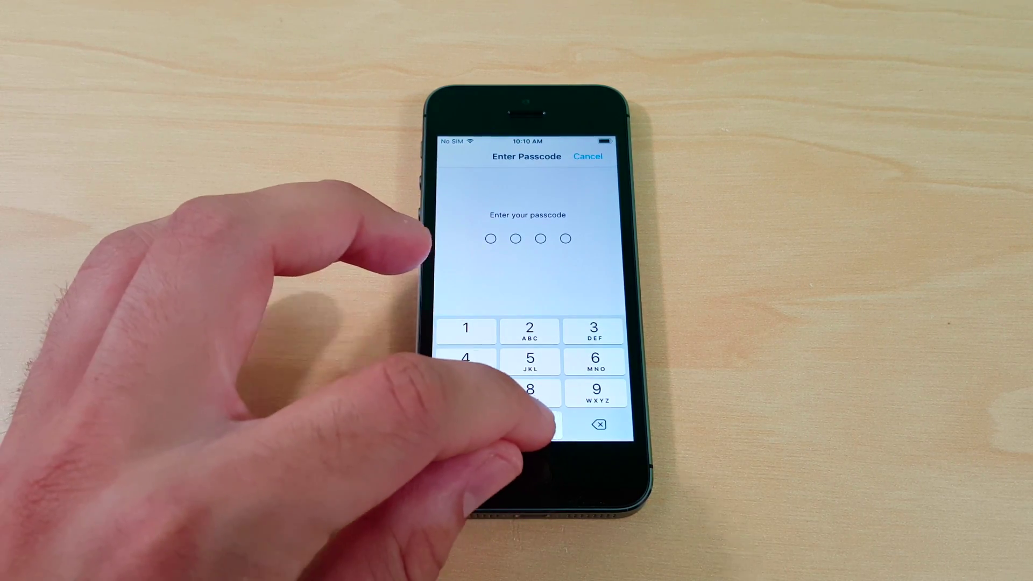
pyautogui.click(529, 423)
pyautogui.click(530, 424)
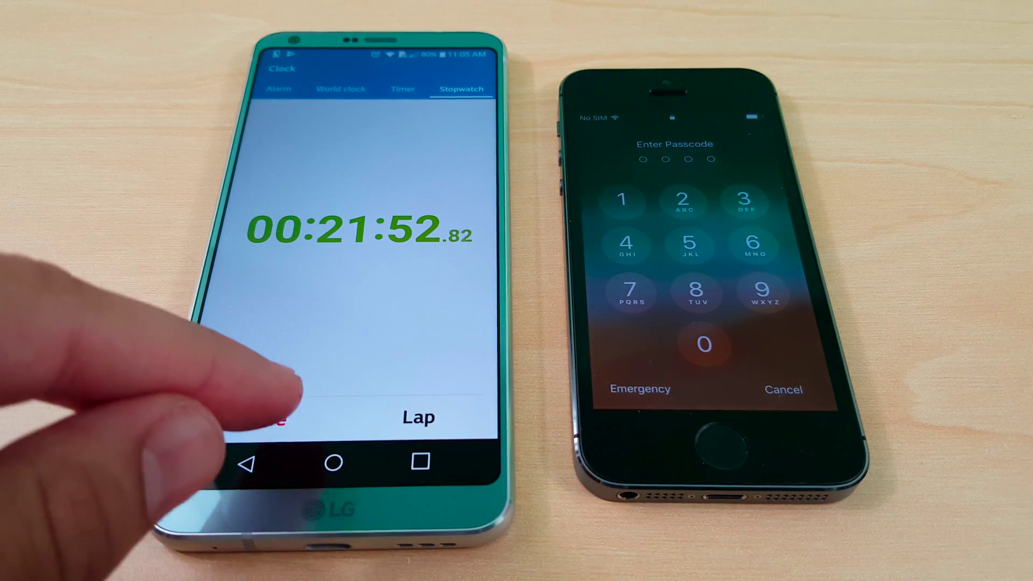
# - Pause the LG Clock stopwatch at 00:21:53 when the iPhone shows Enter Passcode
pyautogui.click(257, 420)
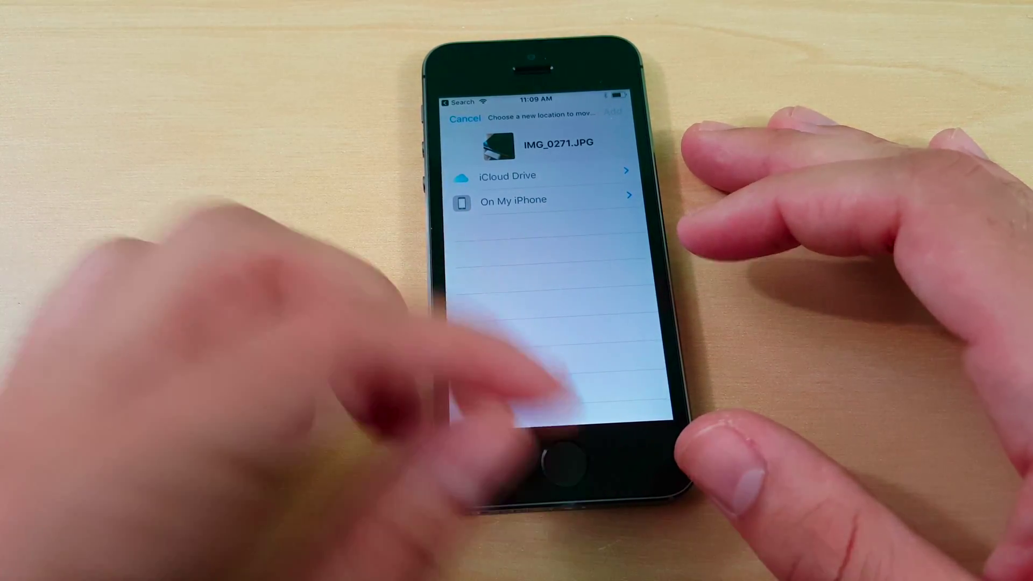
# - Dismiss the 'Choose a new location' sheet for IMG_0271.JPG with the Home button
pyautogui.click(566, 461)
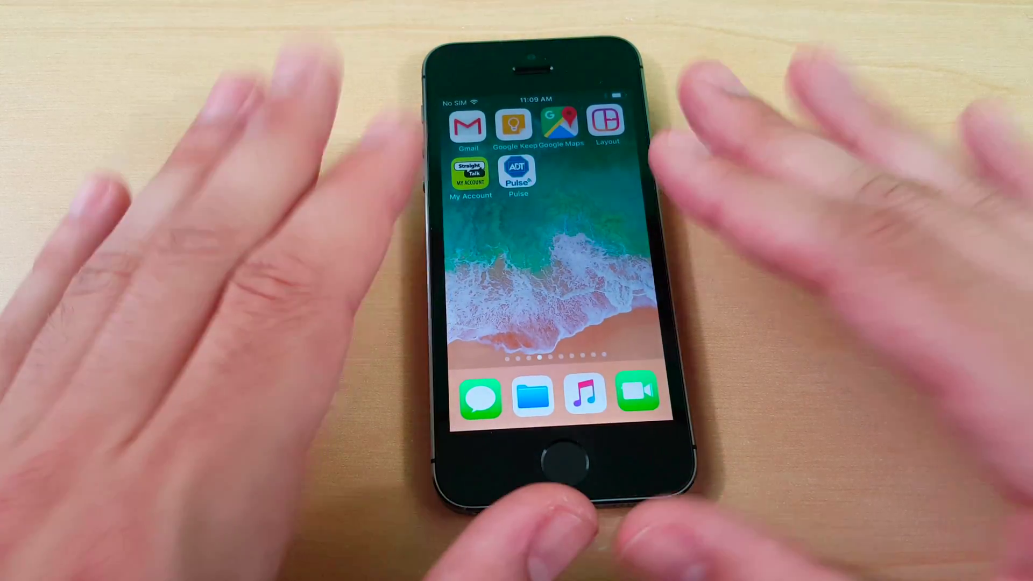